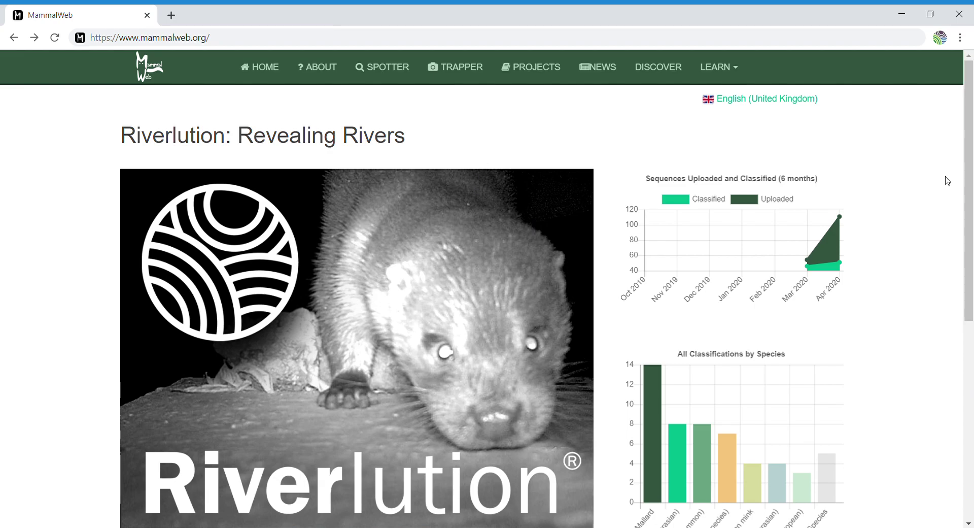
Step: Open the Riverlution: Revealing Rivers project from the project list and start classifying it
drag(971, 179, 971, 221)
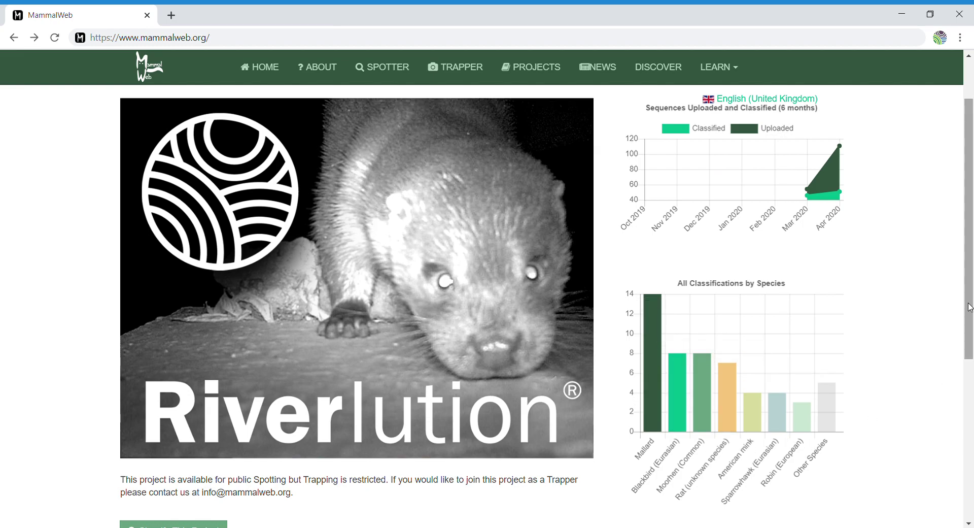
drag(970, 307, 928, 276)
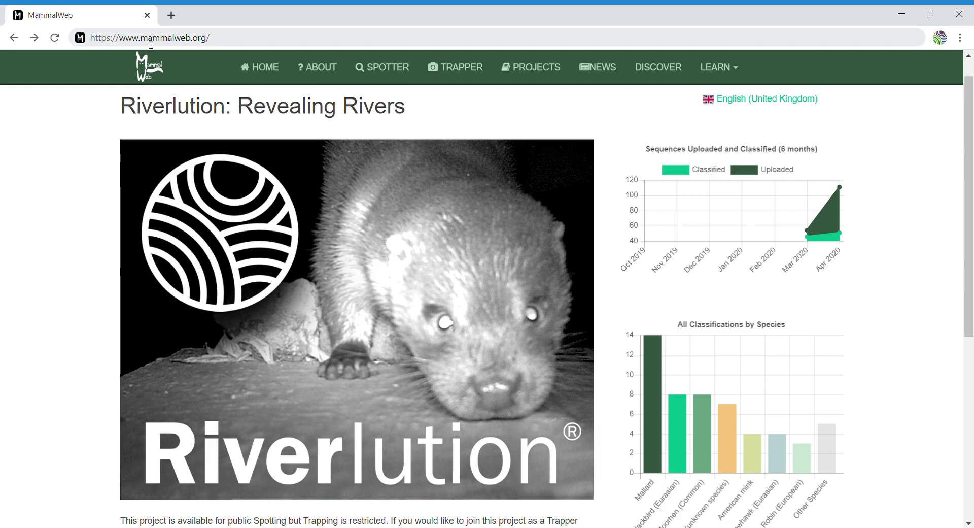
click(534, 68)
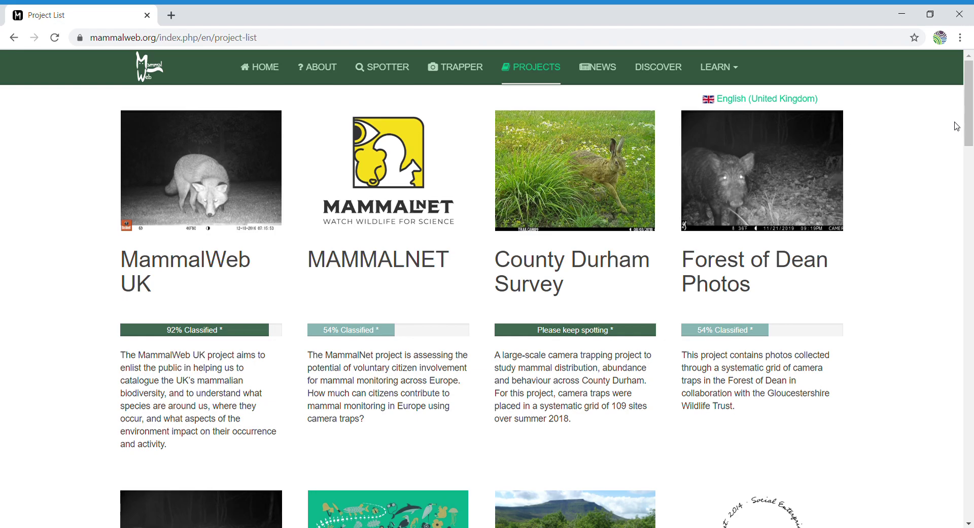
drag(970, 127, 971, 265)
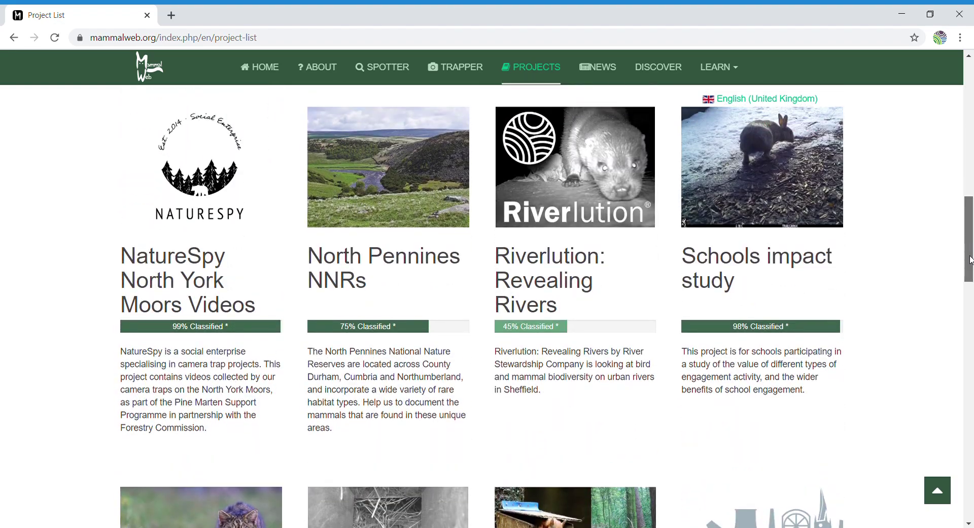
click(527, 195)
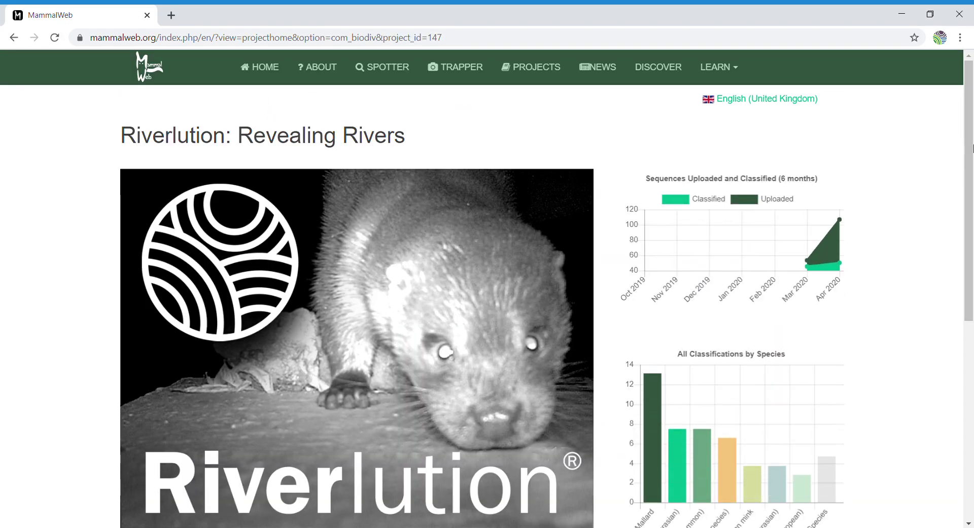
drag(970, 145, 971, 232)
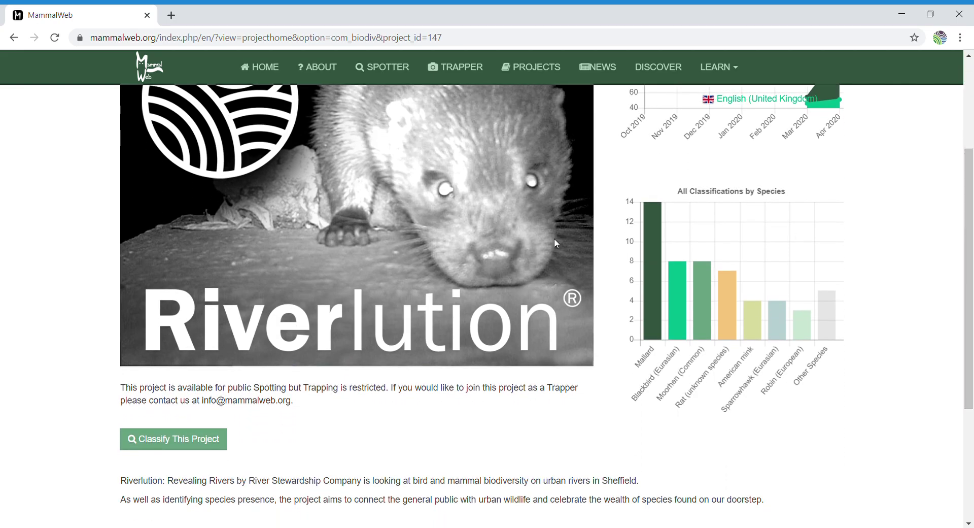
click(162, 445)
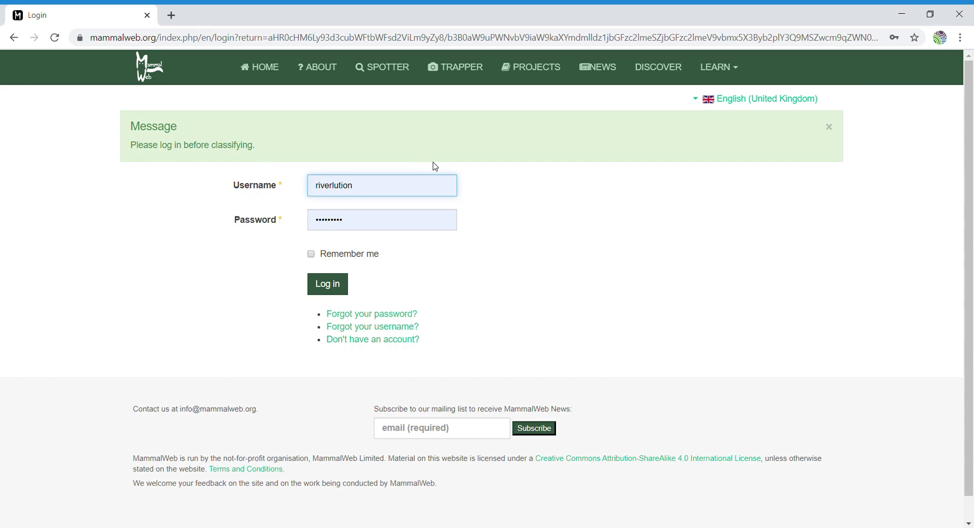
Step: View the registration form for people without an account, and return to the login page
click(350, 340)
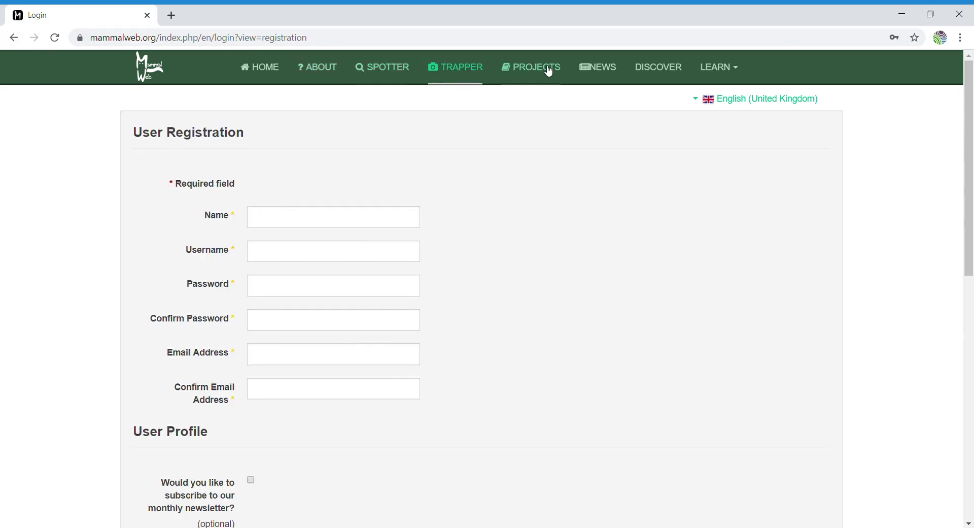
click(21, 41)
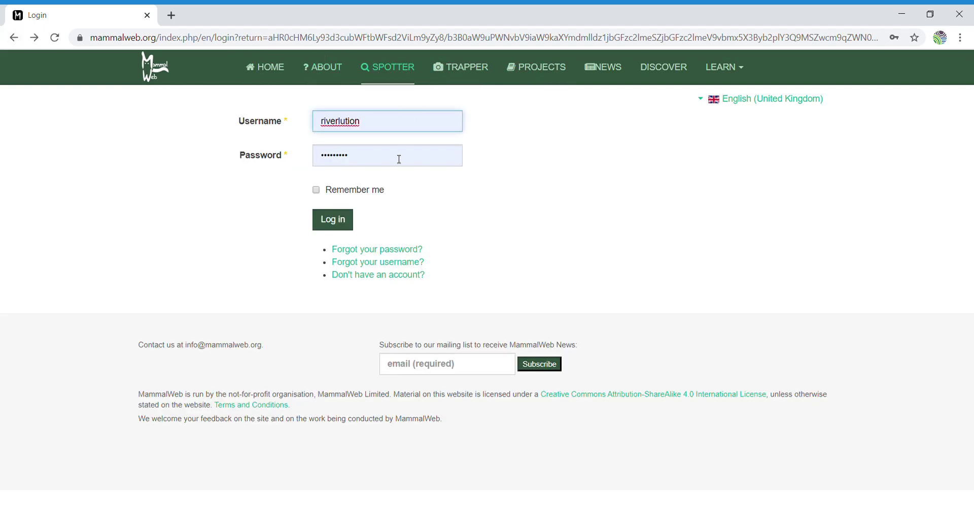
Step: Log in to the site with the prefilled account credentials
click(317, 196)
click(317, 190)
click(323, 221)
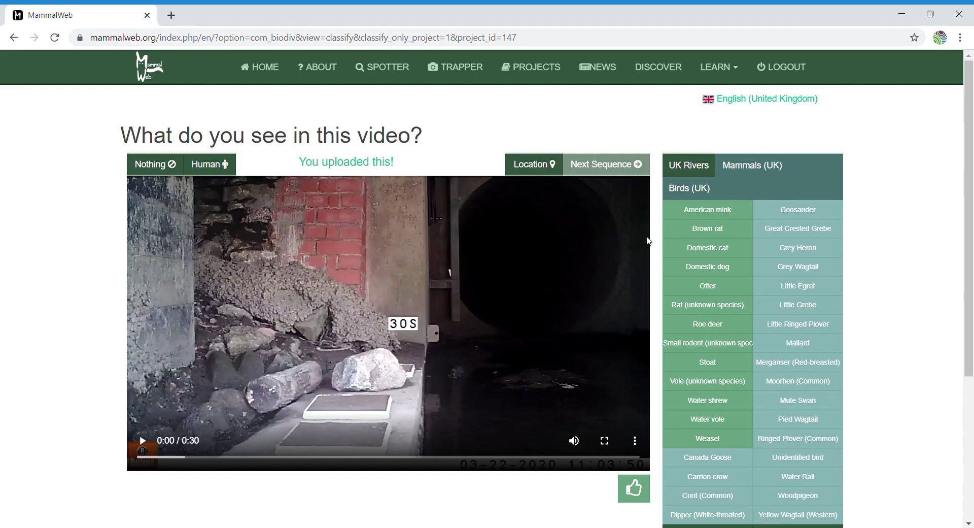
Step: Browse the Mammals (UK) species filter and the first three pages of the Birds (UK) filter
drag(971, 182, 971, 213)
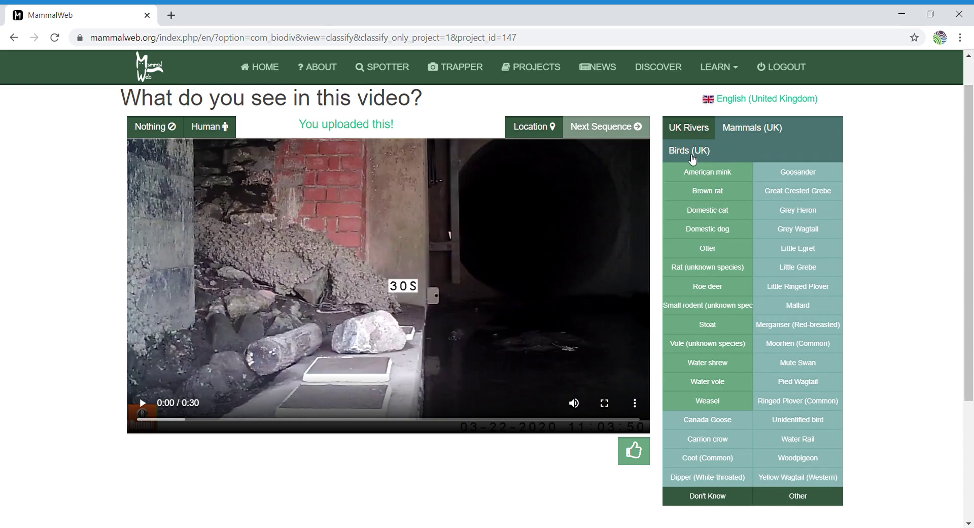
click(726, 129)
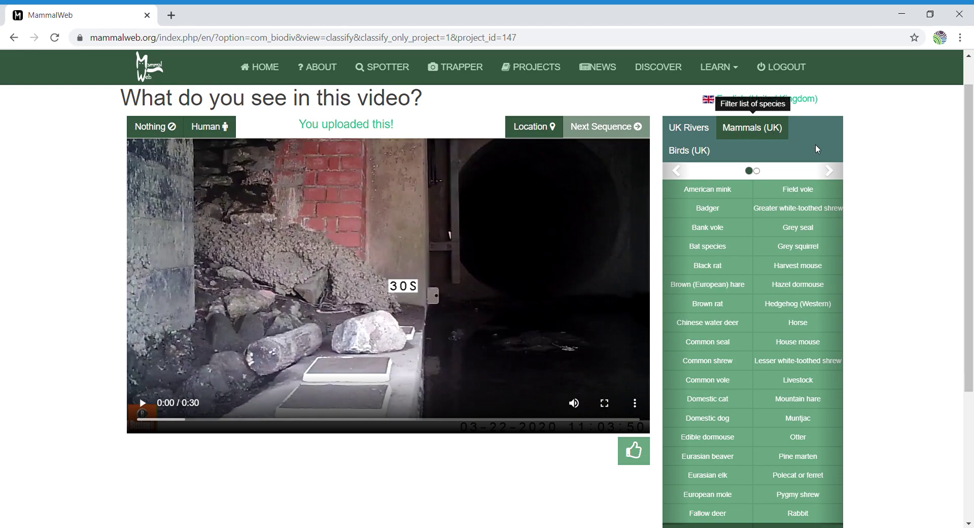
click(675, 151)
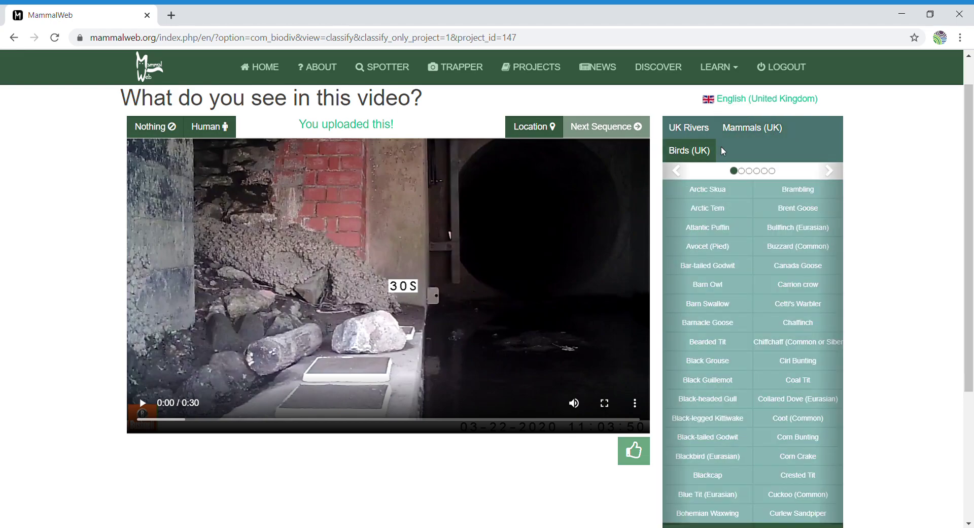
click(830, 172)
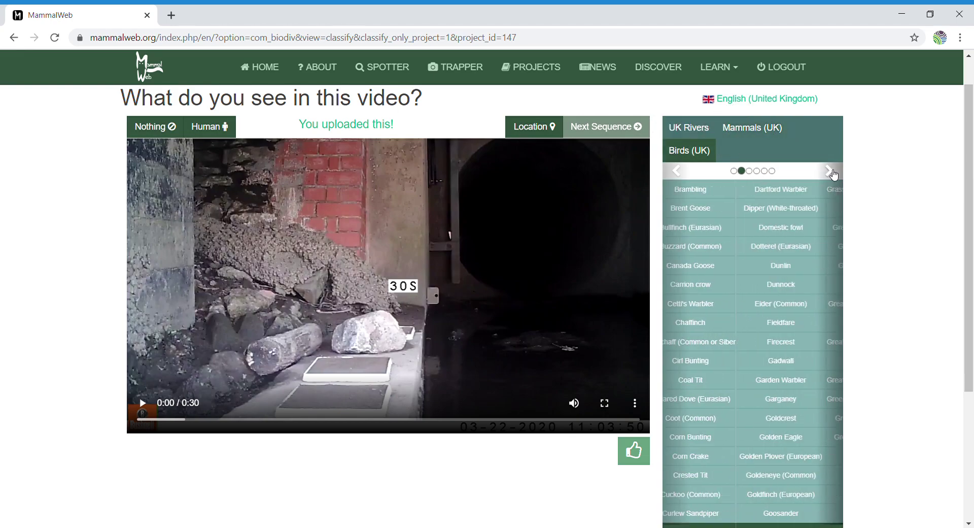
click(833, 173)
Step: Play the tunnel video and skip ahead to its end to look for animals
drag(971, 194, 969, 171)
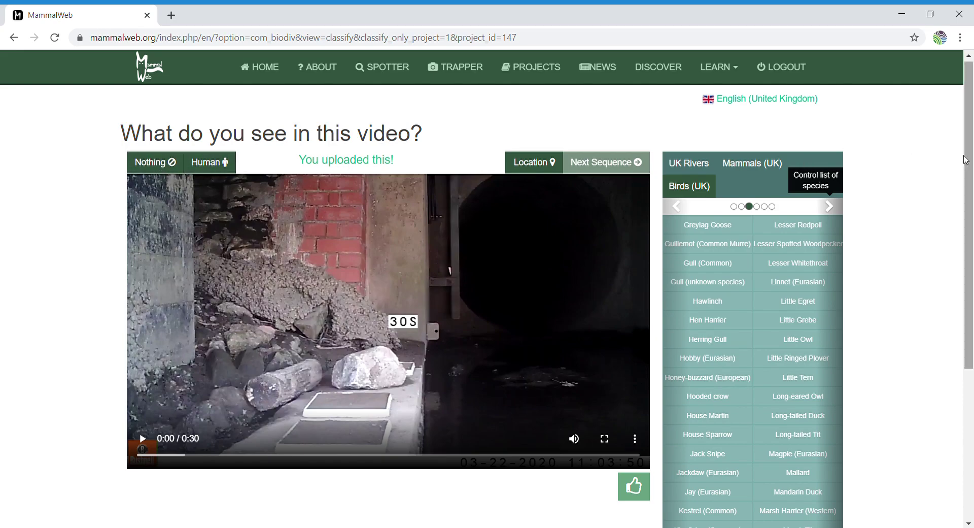
drag(970, 159, 969, 177)
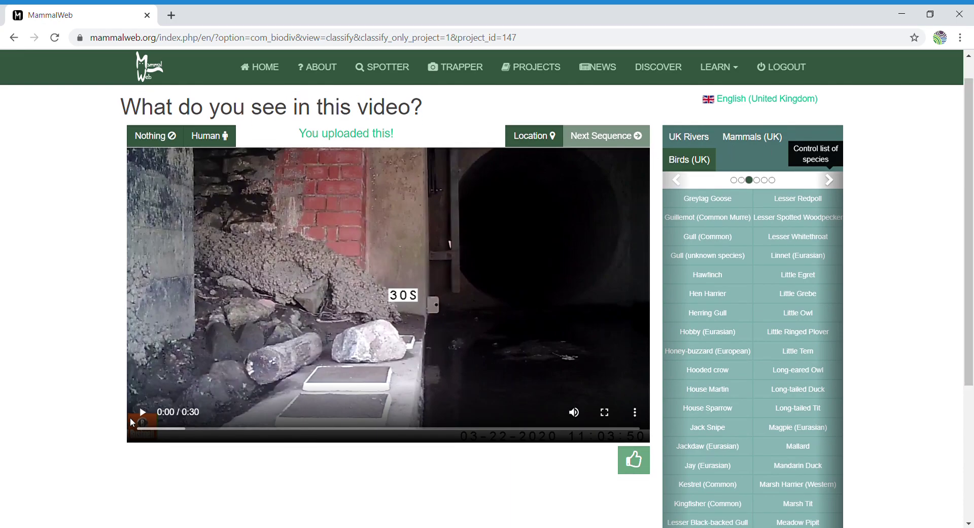
click(146, 417)
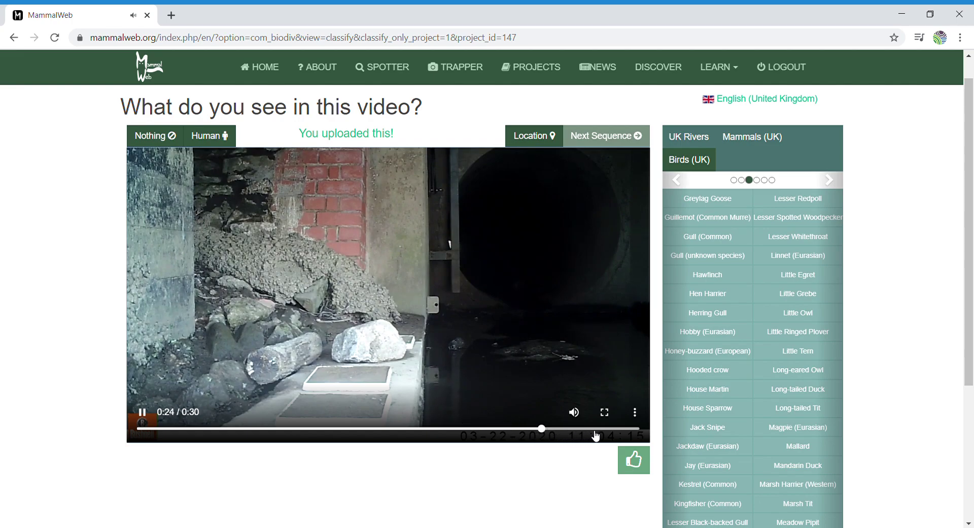
drag(561, 433, 635, 436)
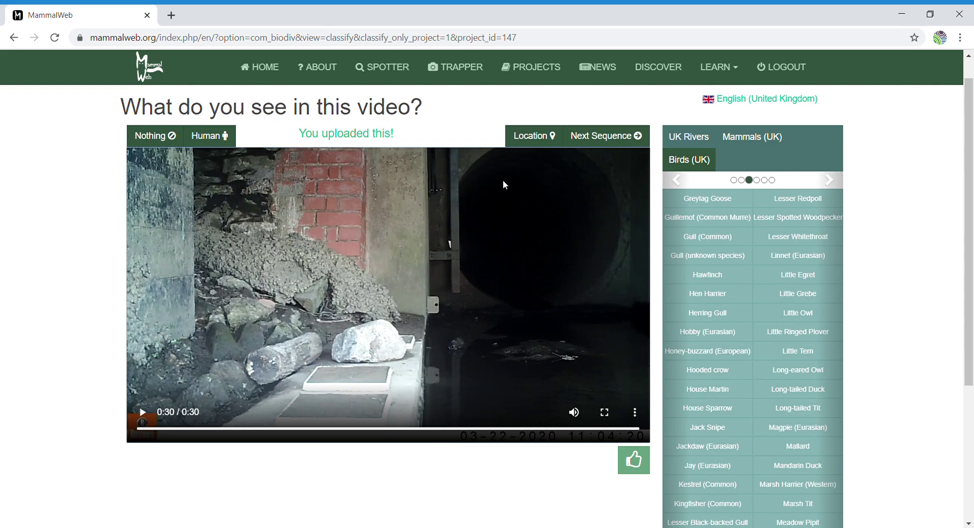
Step: Classify the animal from the UK Rivers list as one Mallard, with sex Female and age Adult
click(692, 140)
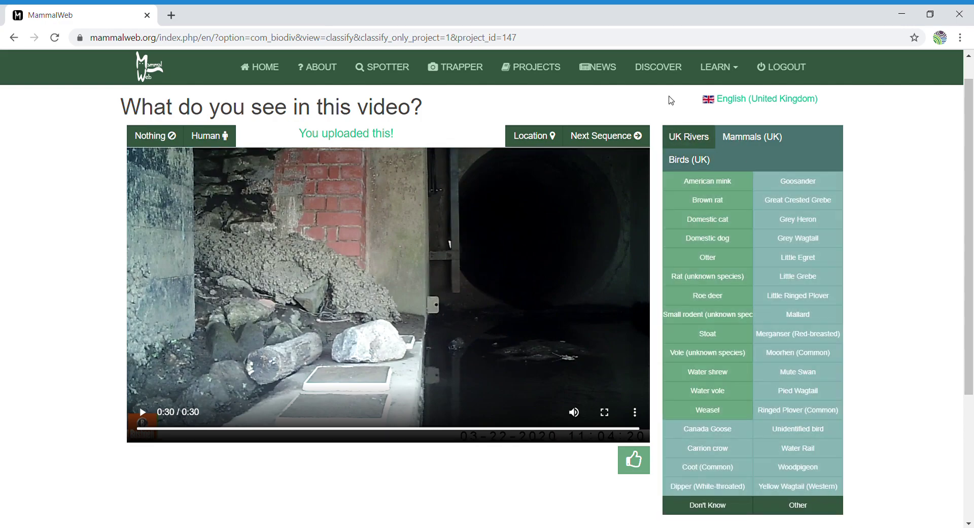
click(802, 323)
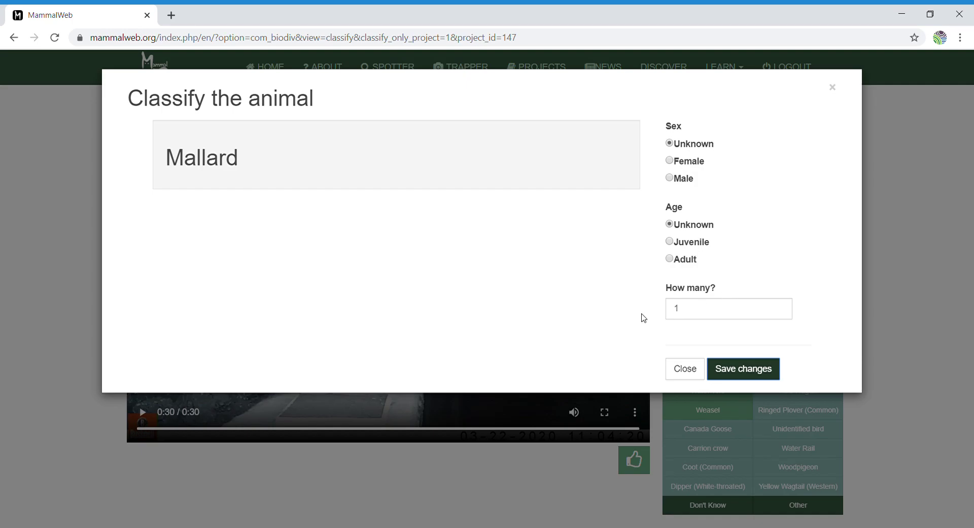
click(670, 161)
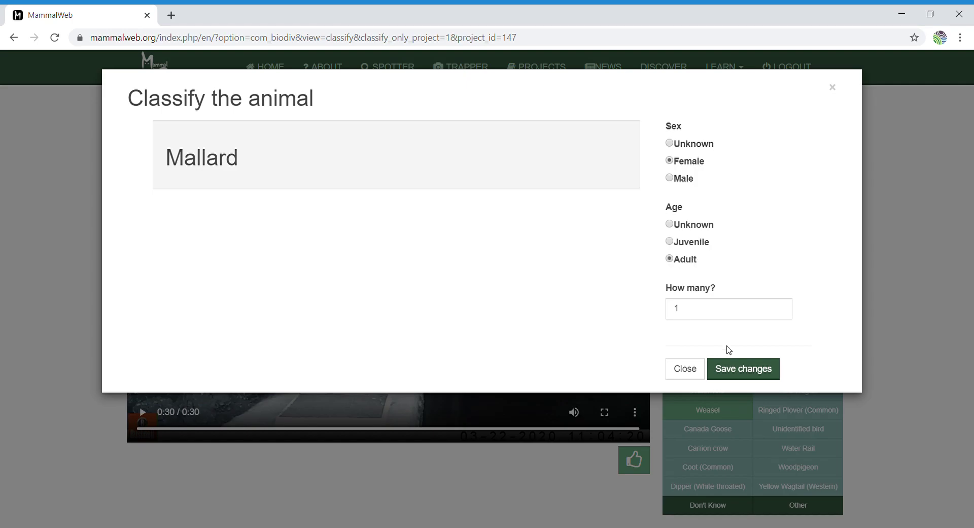
click(744, 370)
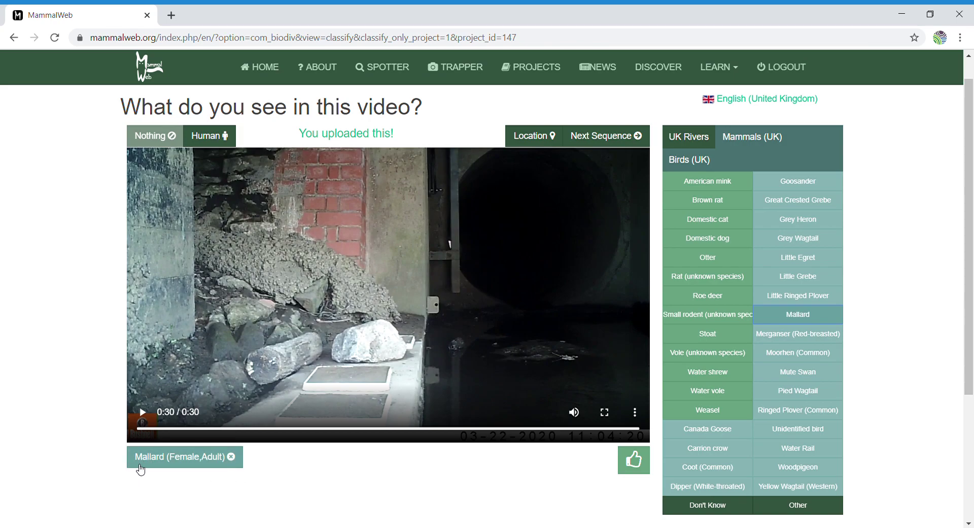
Step: Add a second Mallard classification to the same video, with sex Male and age Adult
click(809, 320)
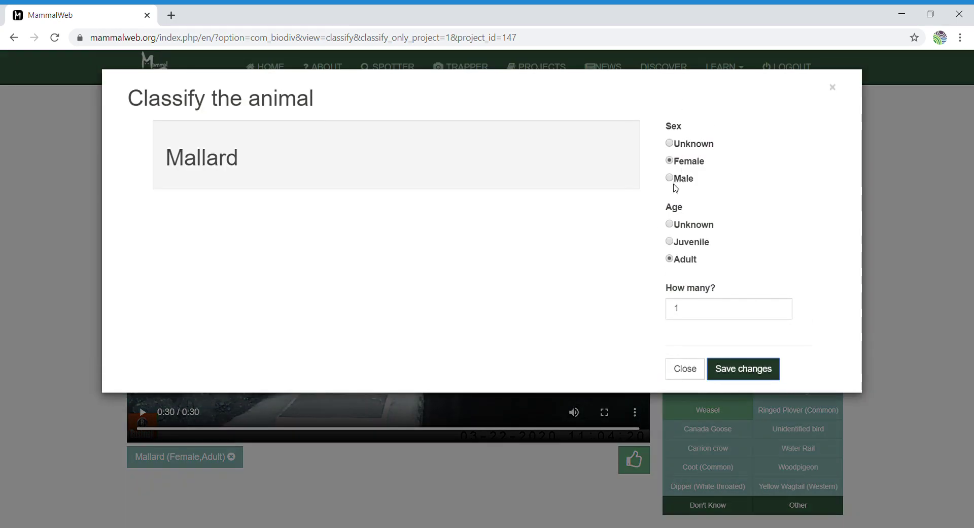
click(676, 180)
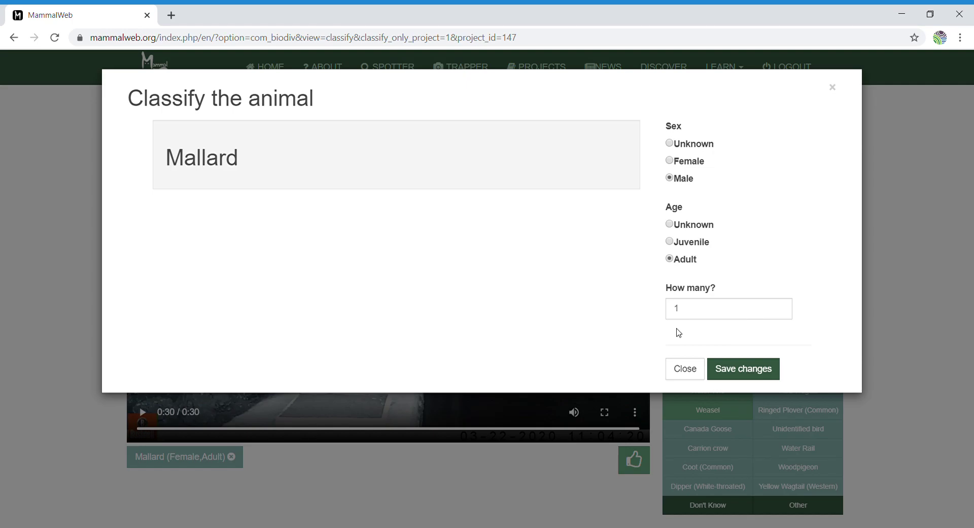
click(732, 371)
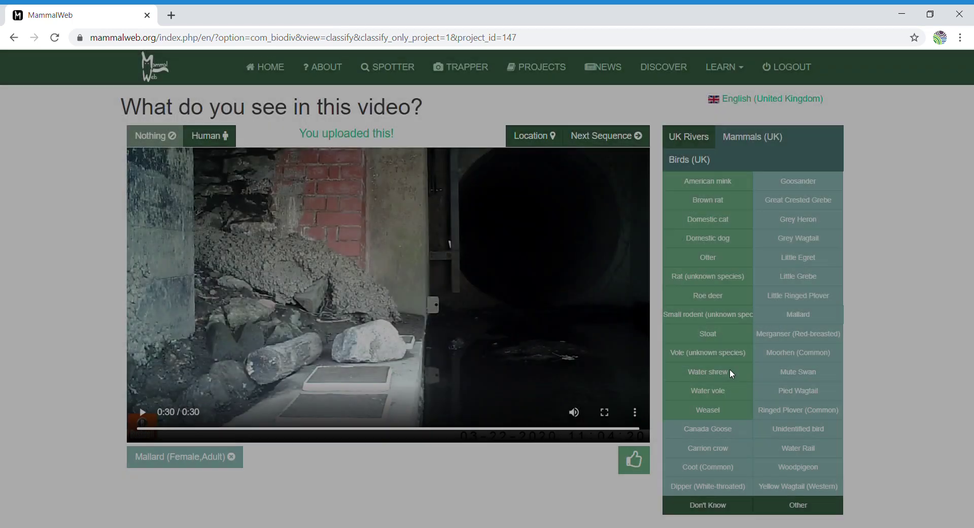
Step: Recheck the tunnel video at several points along its timeline for further animals
click(229, 429)
click(278, 428)
click(322, 428)
click(427, 429)
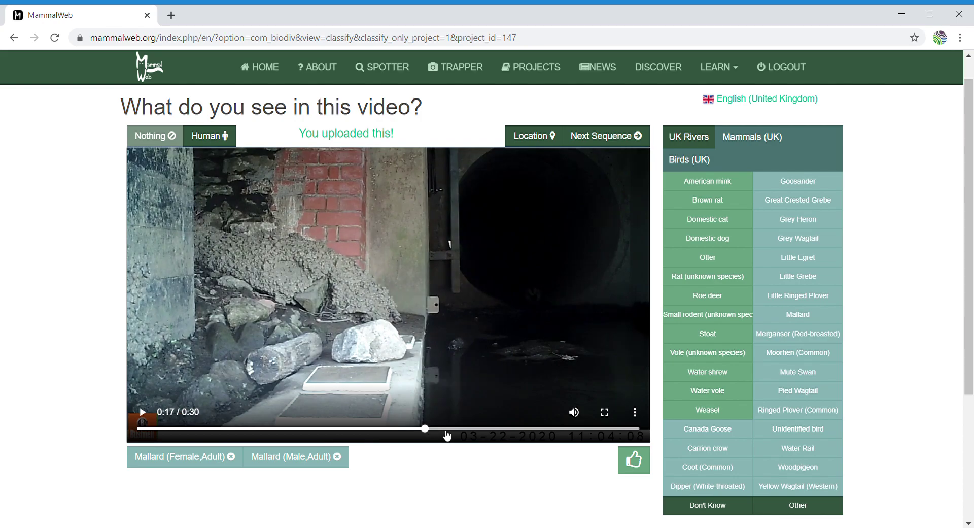
click(496, 430)
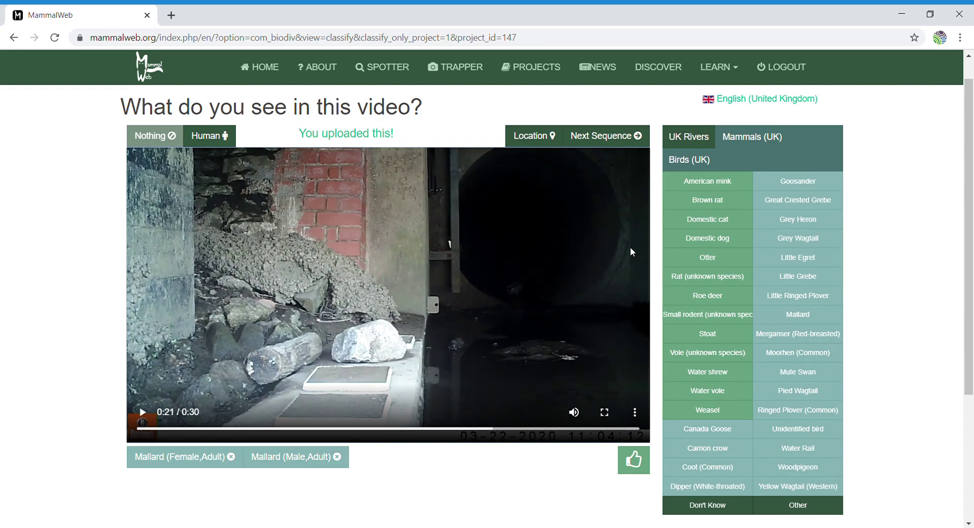
Step: Play the next sequence's video, rewind it to the start, and classify it as Nothing
click(614, 145)
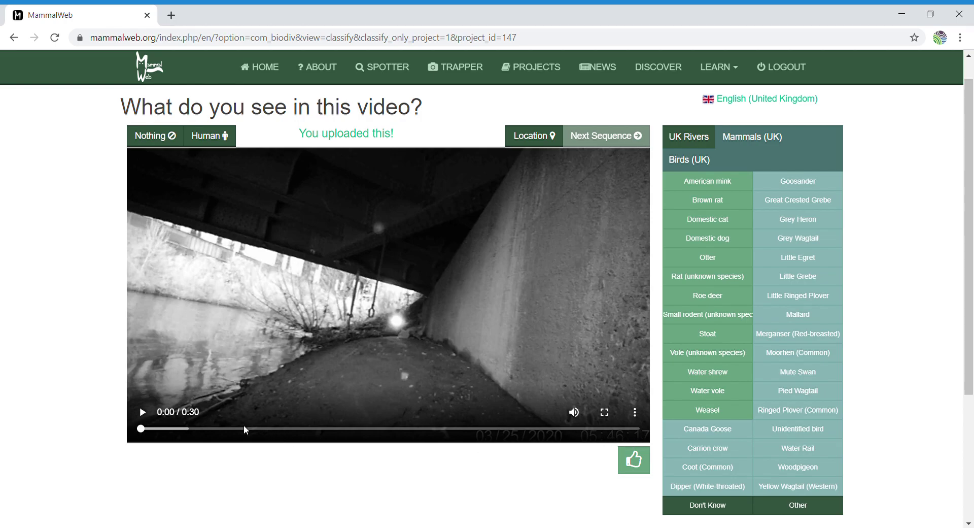
click(143, 415)
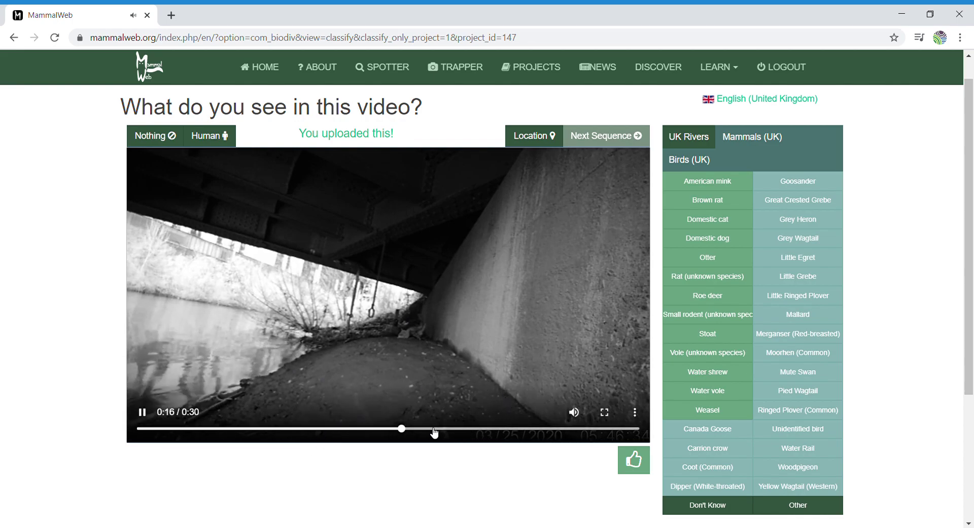
drag(459, 435, 143, 432)
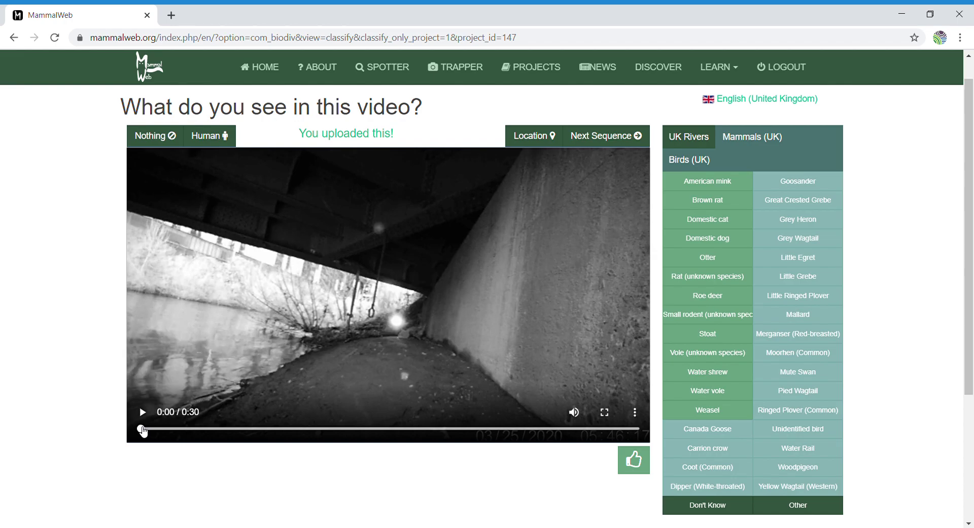
click(147, 146)
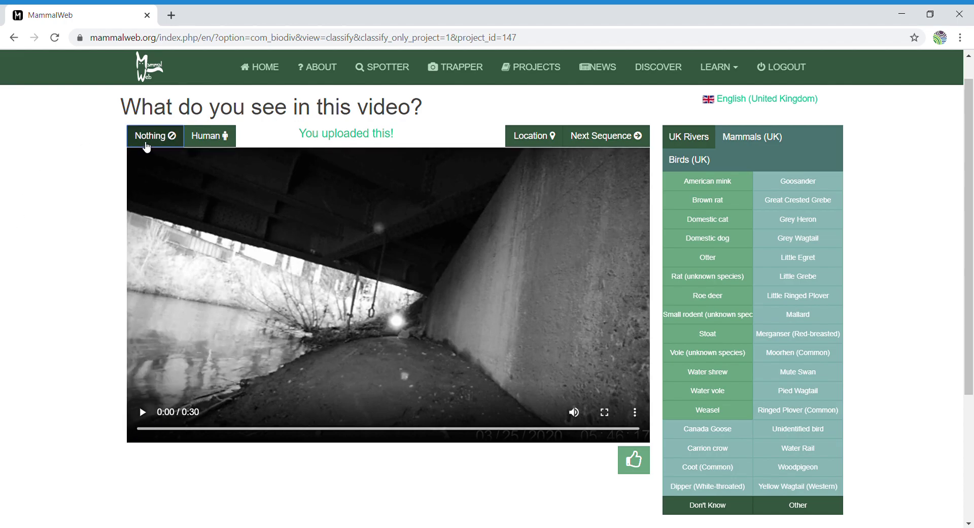
Step: Load the next sequence and play its night-time riverbank video to look for an animal
click(617, 139)
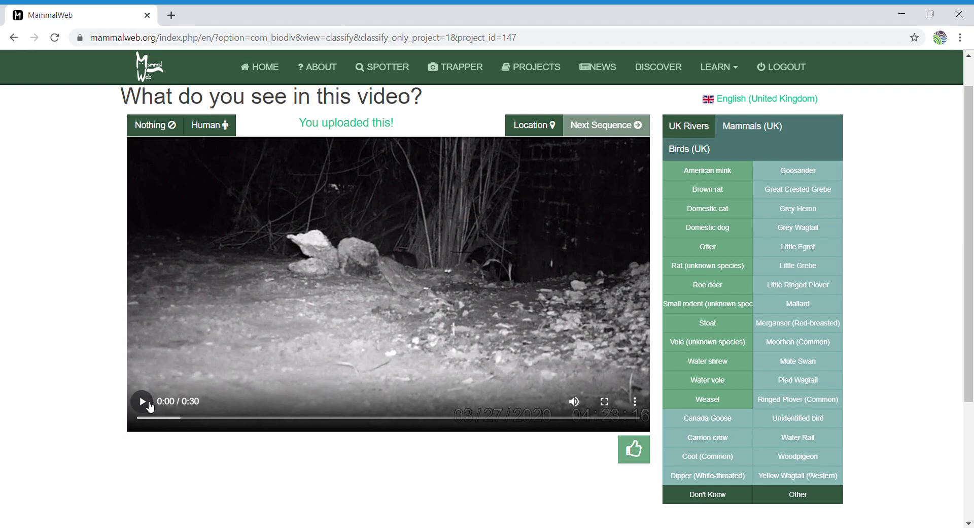
click(147, 406)
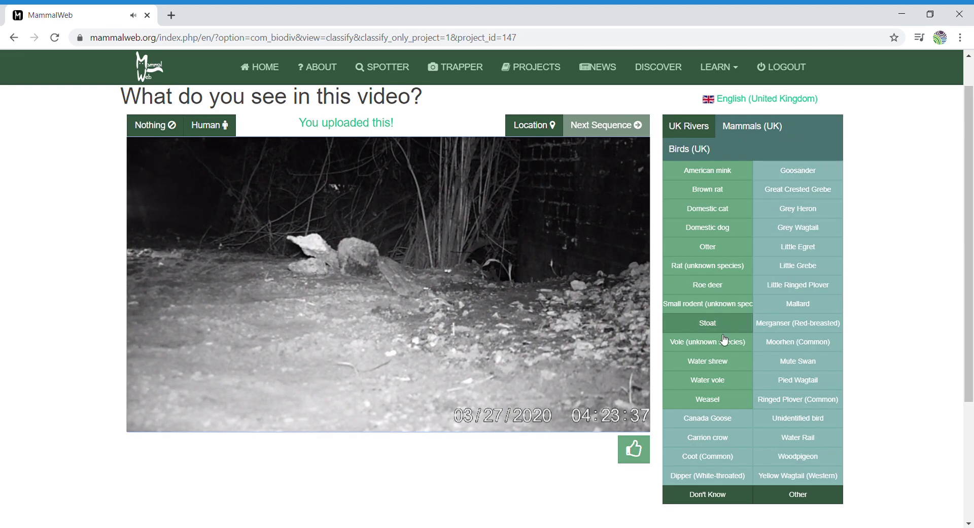
mouse_move(271, 361)
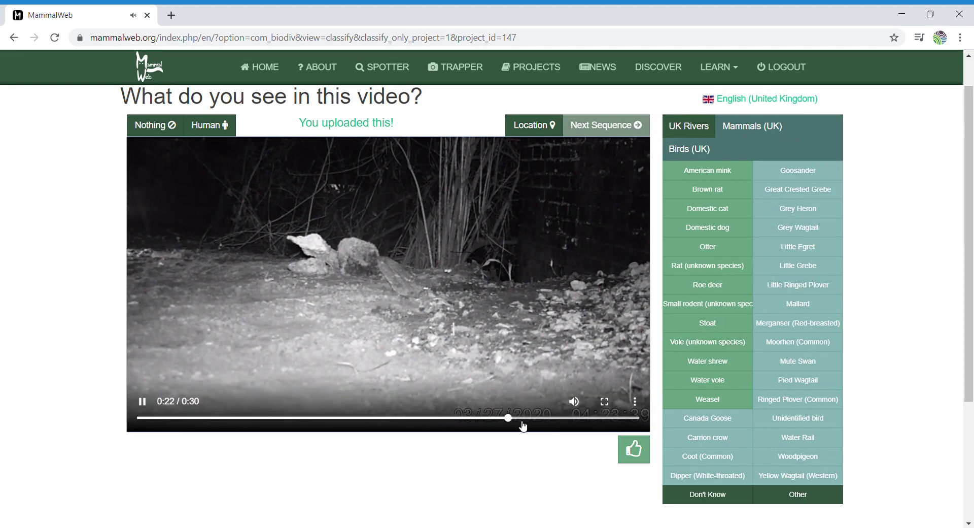
Step: Classify the animal as one American mink, with sex and age Unknown, after reading the species description
click(700, 172)
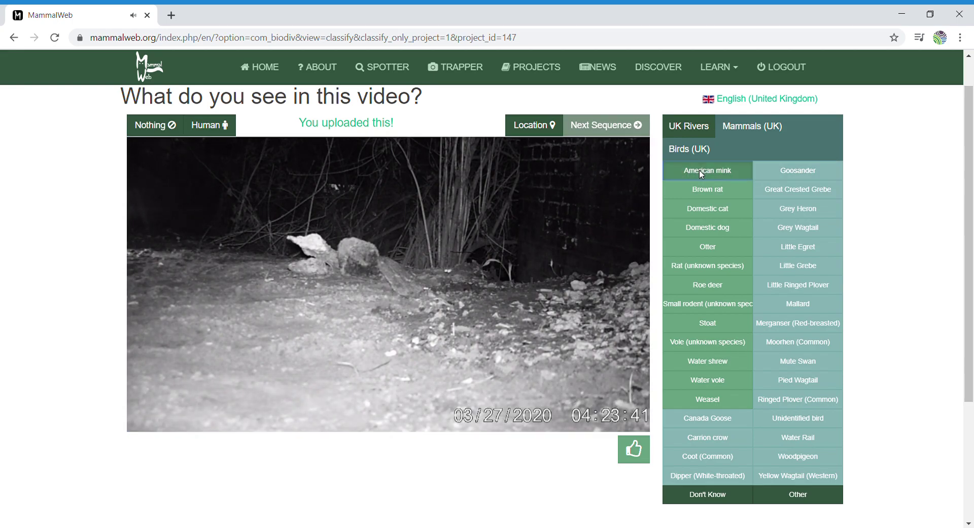
scroll(588, 194, down, 3)
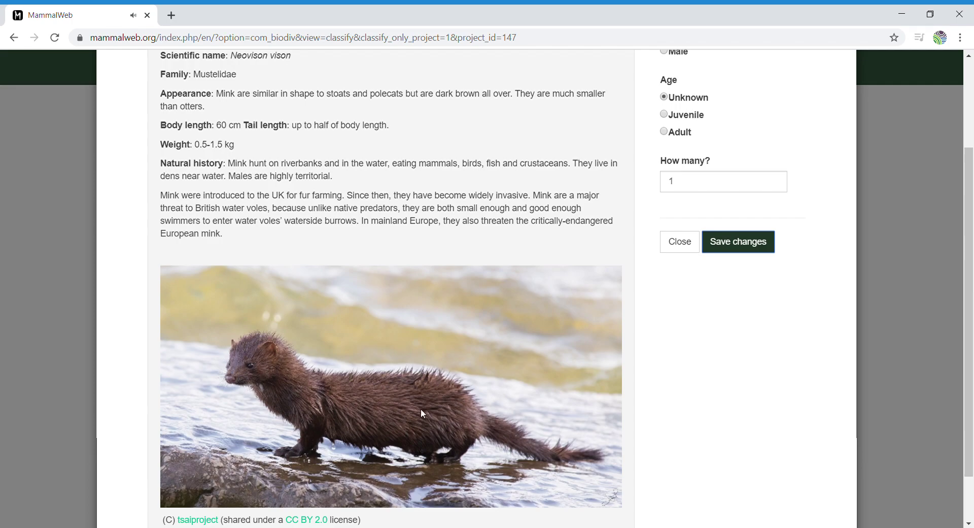
scroll(169, 307, up, 1)
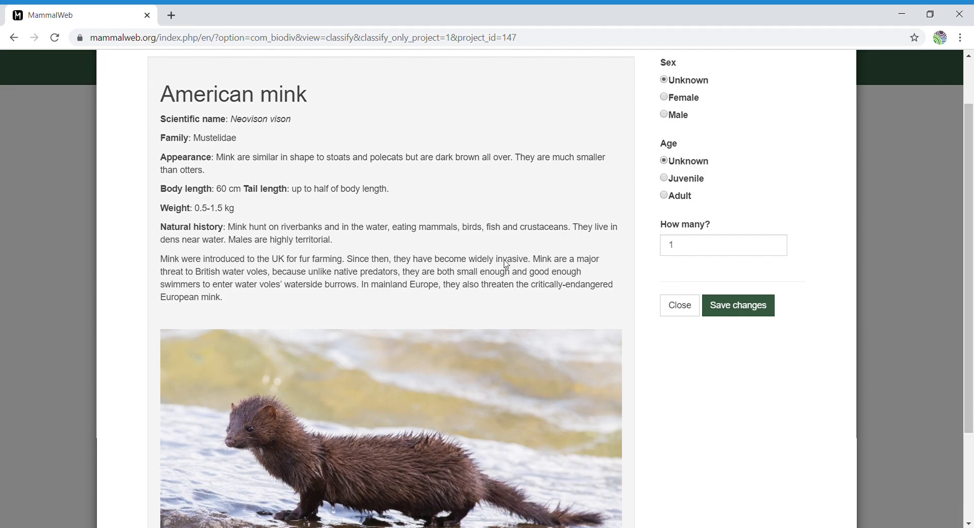
click(757, 311)
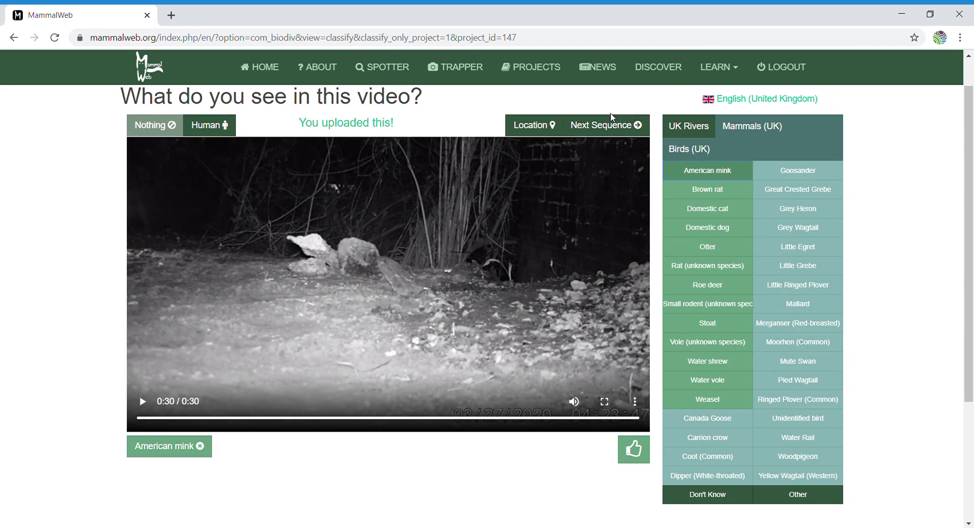
Step: Play the next sequence's video, skim through to its end, classify it as Nothing, and load the following sequence
click(614, 129)
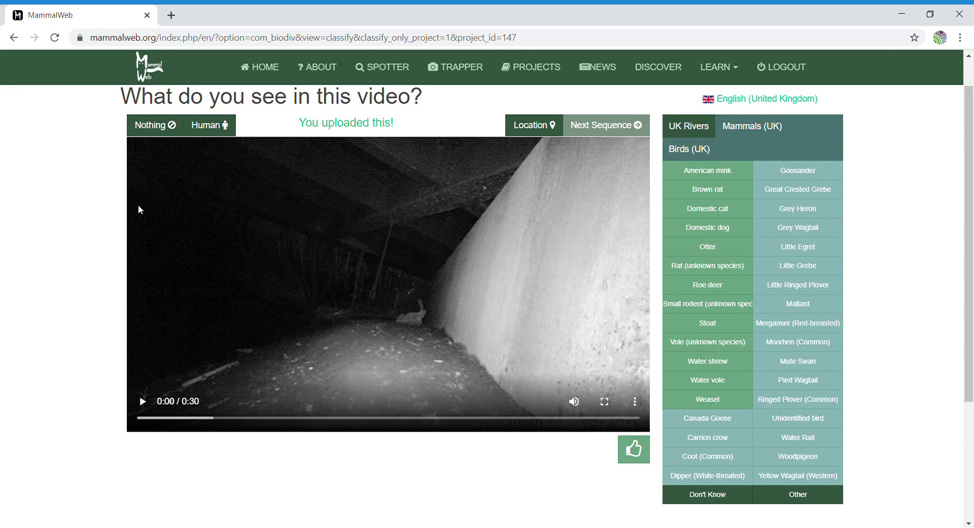
click(143, 404)
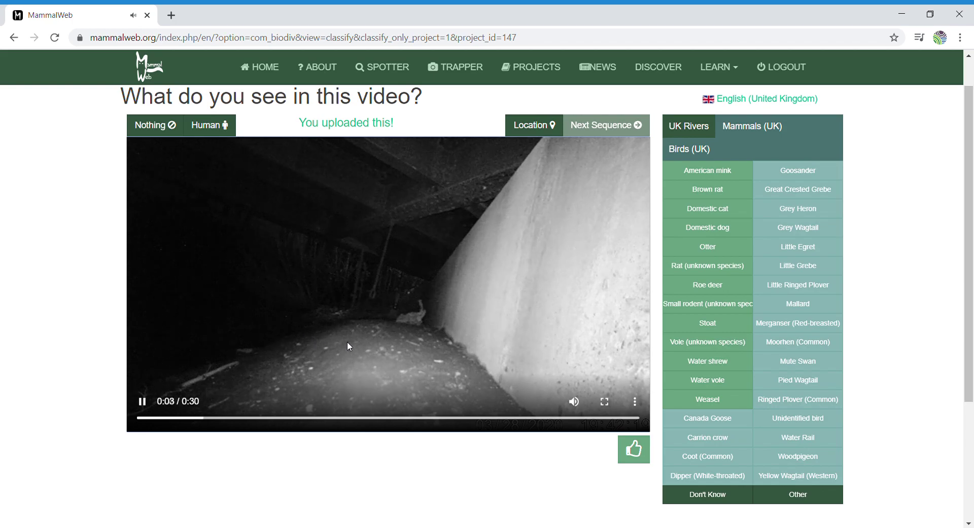
drag(235, 423, 605, 424)
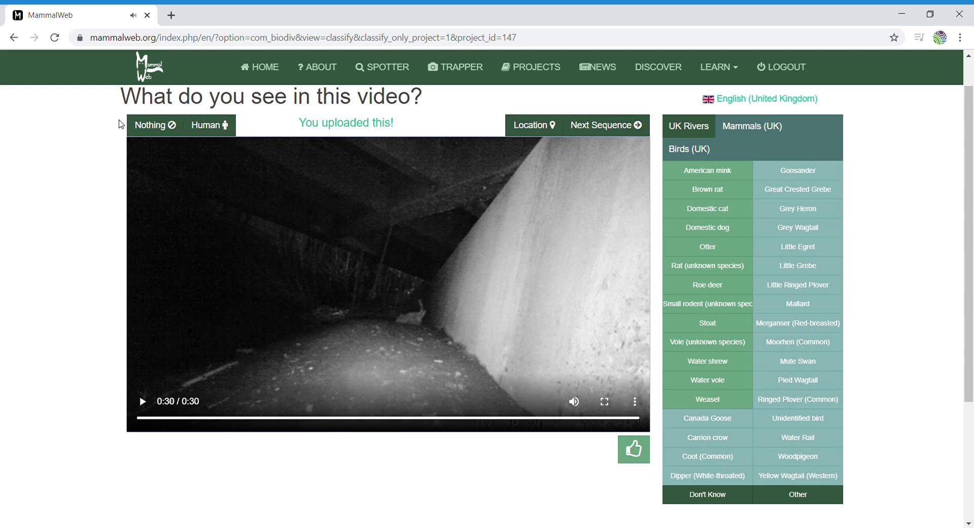
click(138, 126)
click(580, 133)
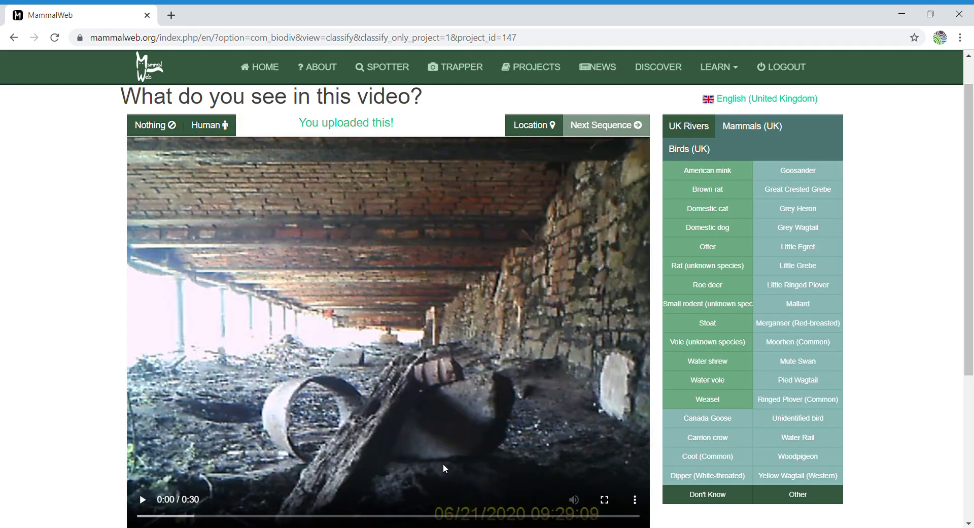
Step: Return to the Riverlution project page and inspect the American mink bar in the All Classifications by Species chart
drag(970, 264, 559, 305)
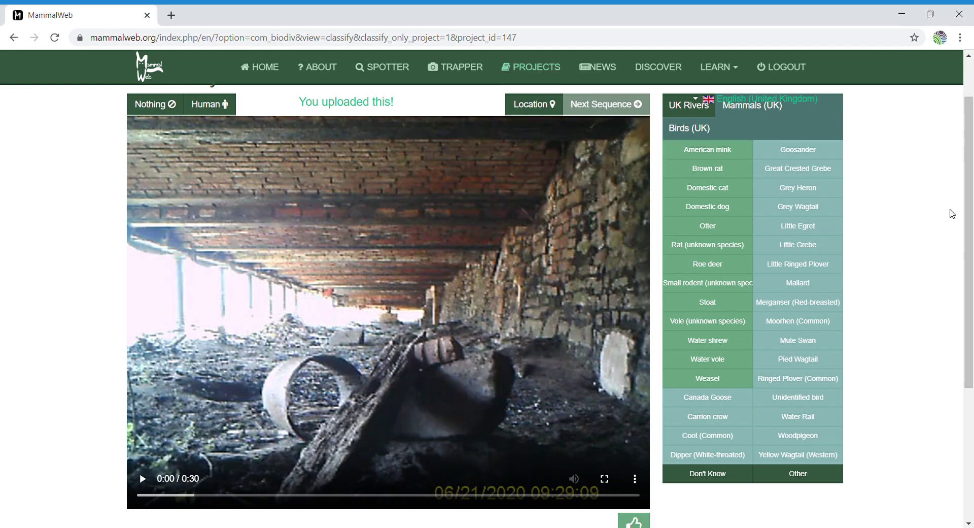
click(15, 40)
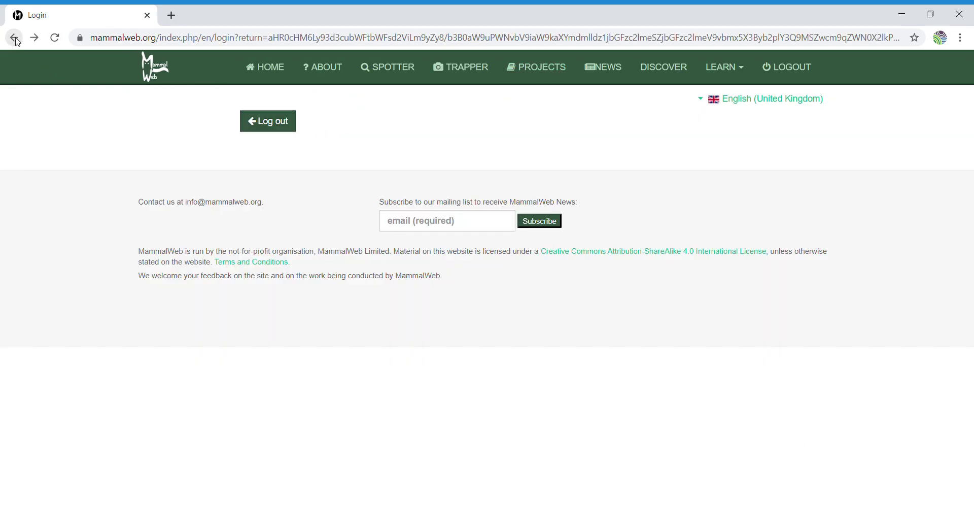
click(16, 41)
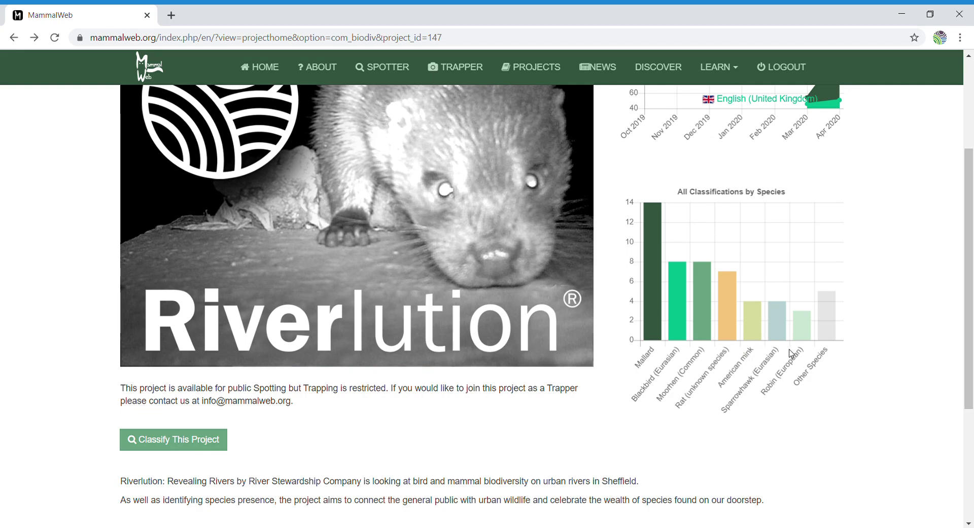
mouse_move(755, 339)
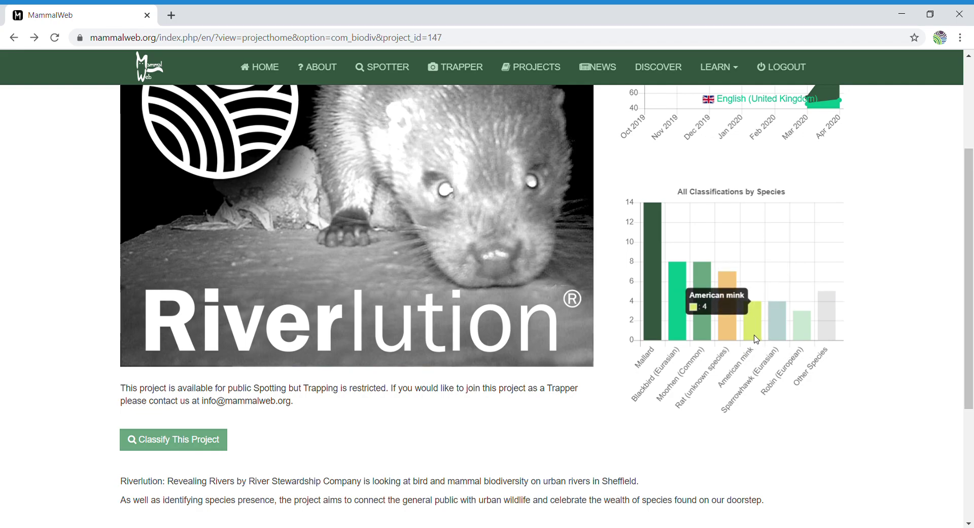